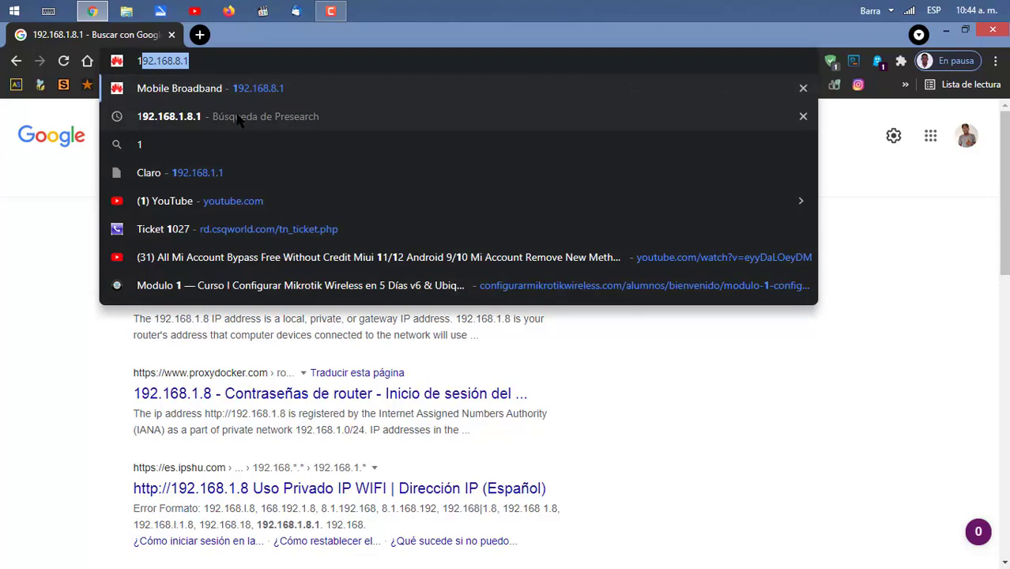
# Load the Huawei router's admin page at 192.168.8.1 in Chrome
pyautogui.press('Return')
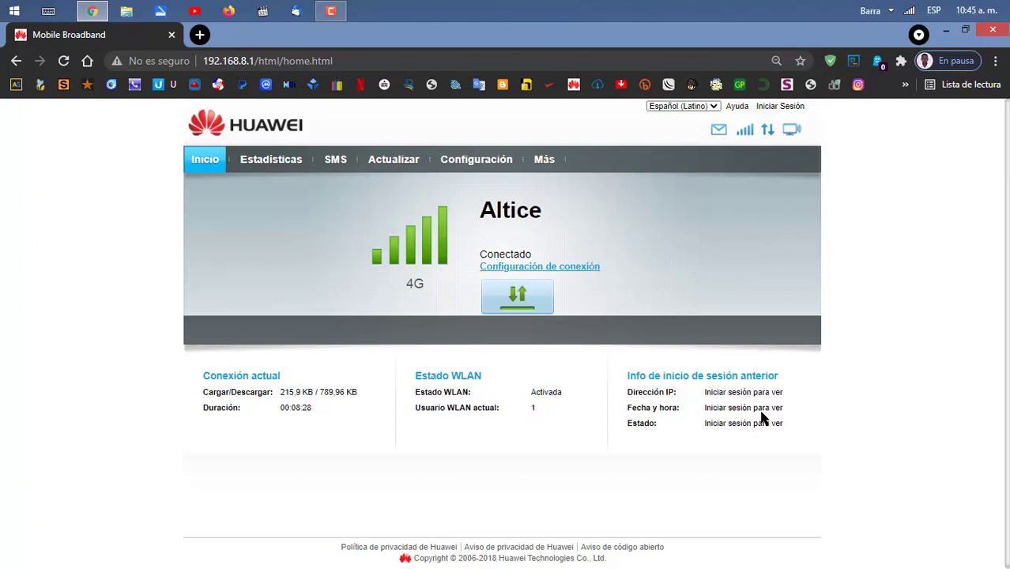
# Attempt to log in as admin with the account password, which the router rejects as incorrect
pyautogui.click(781, 108)
pyautogui.click(459, 315)
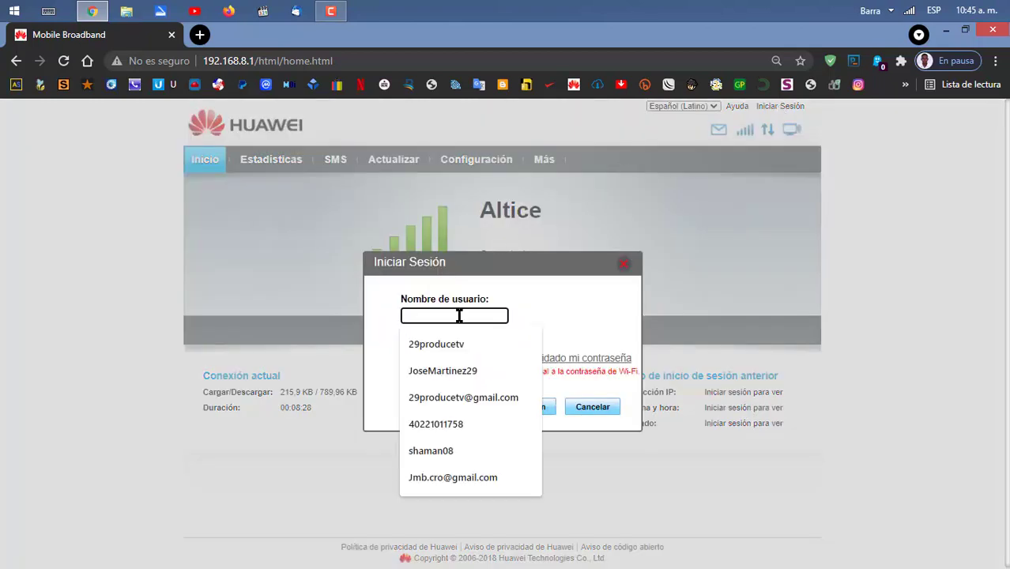
pyautogui.click(531, 290)
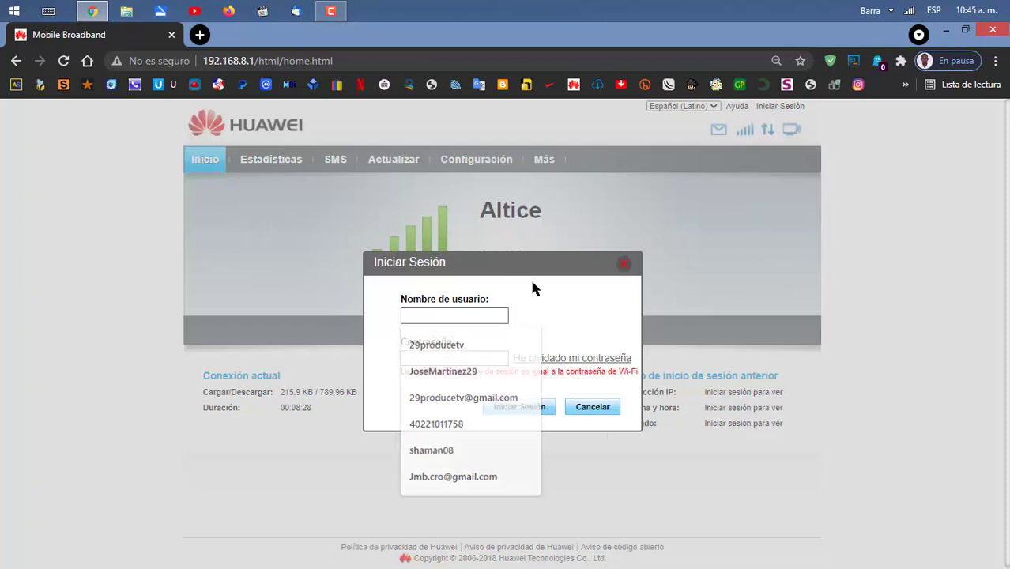
pyautogui.click(462, 314)
pyautogui.write('admin')
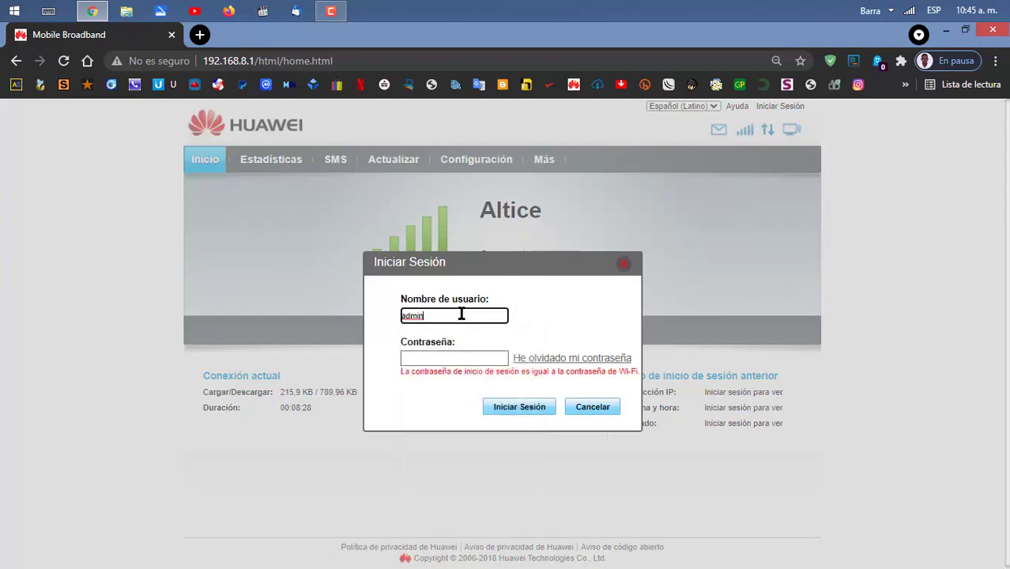
pyautogui.click(454, 359)
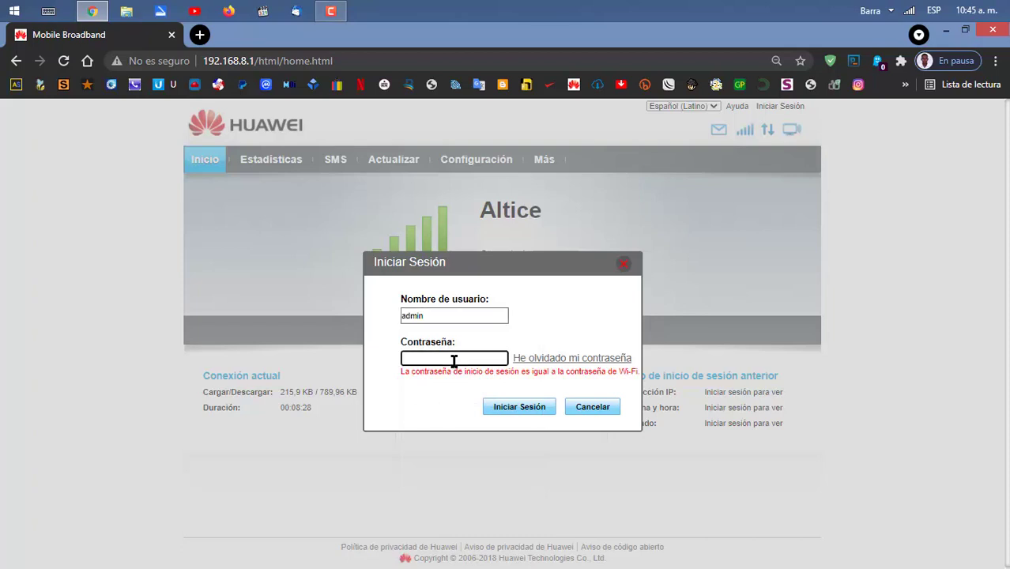
pyautogui.write('admin')
pyautogui.click(520, 408)
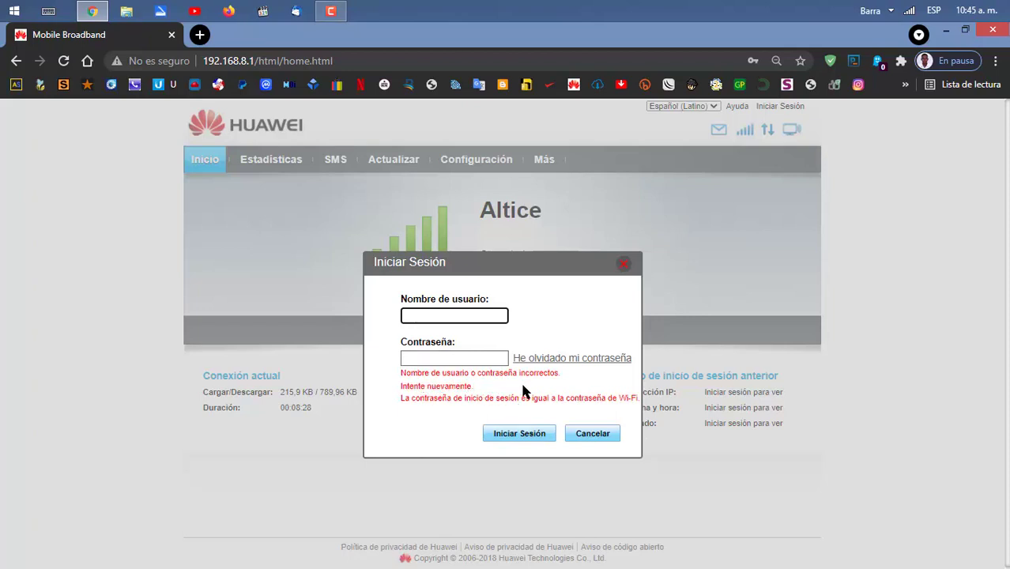
# Re-enter admin as the login username and move to the Contraseña field
pyautogui.click(441, 313)
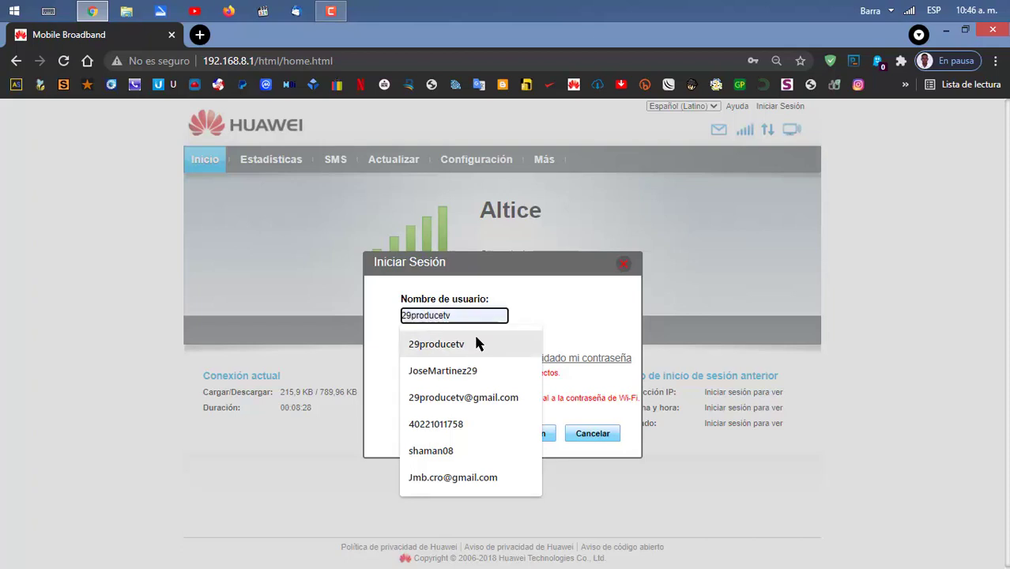
pyautogui.write('admin')
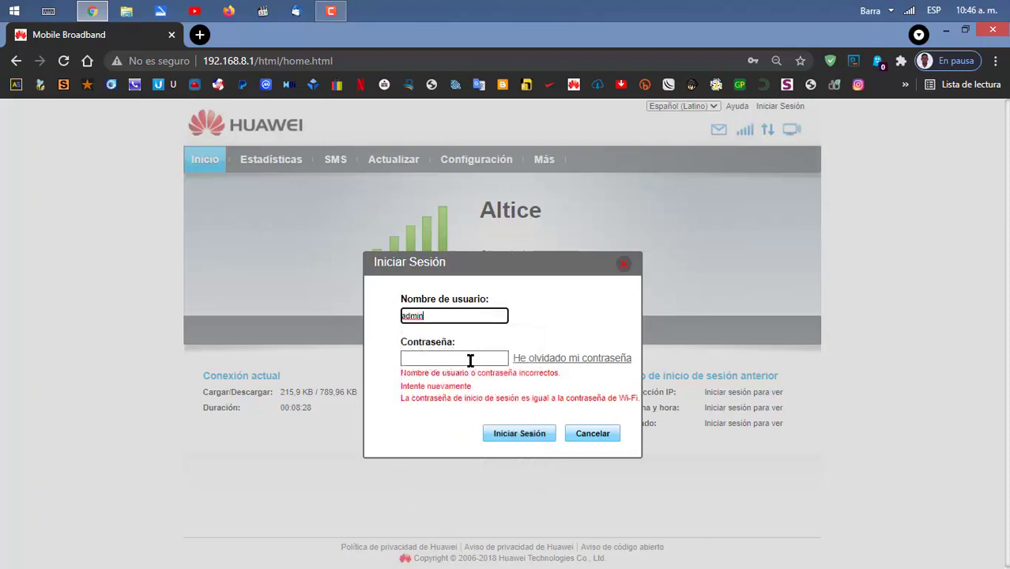
pyautogui.click(470, 361)
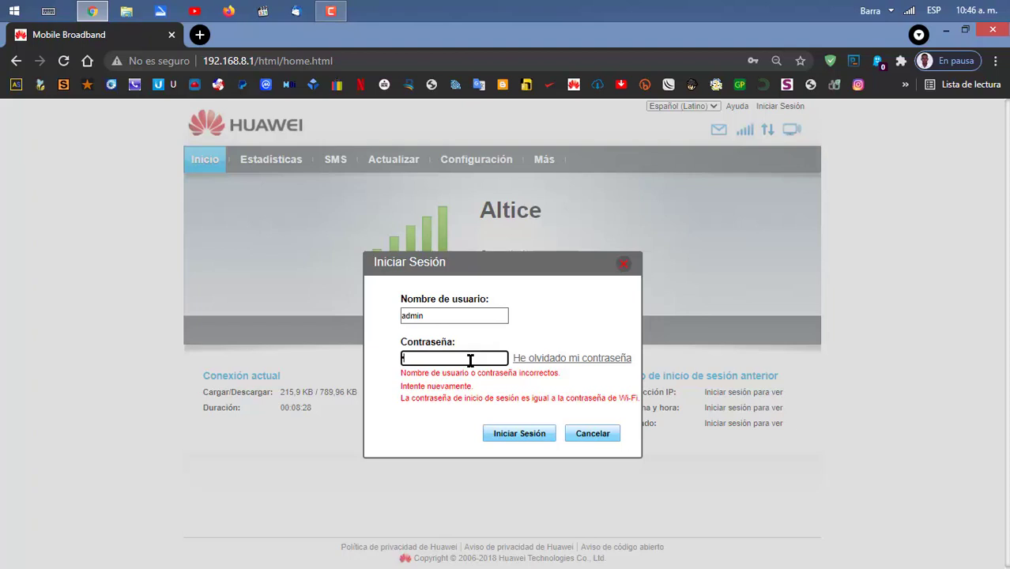
# Enter the admin account's password in the Contraseña field of the Iniciar Sesión dialog
pyautogui.write('admin')
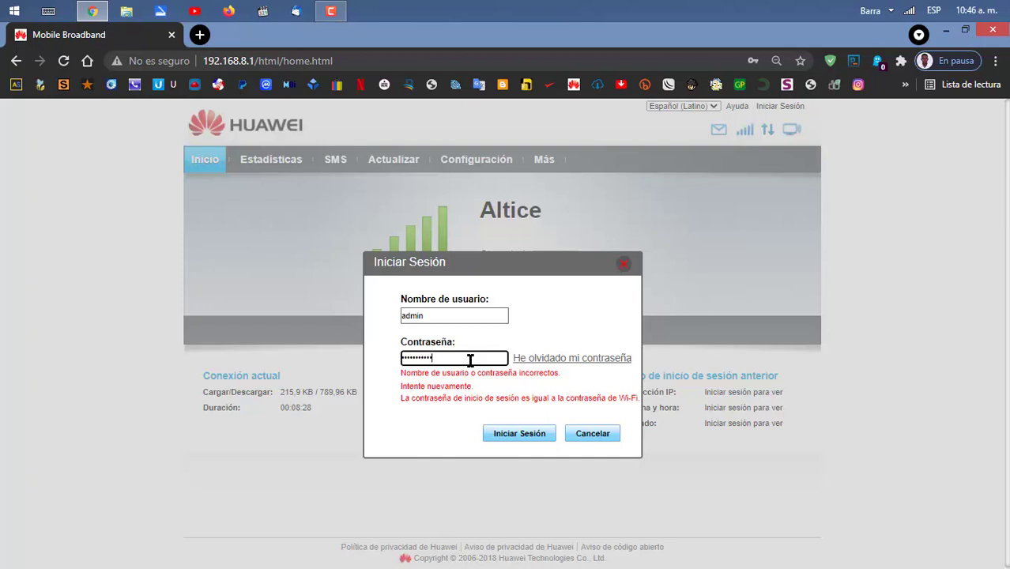
# Log in as admin and point out the previous-login IP address on the home page
pyautogui.click(500, 437)
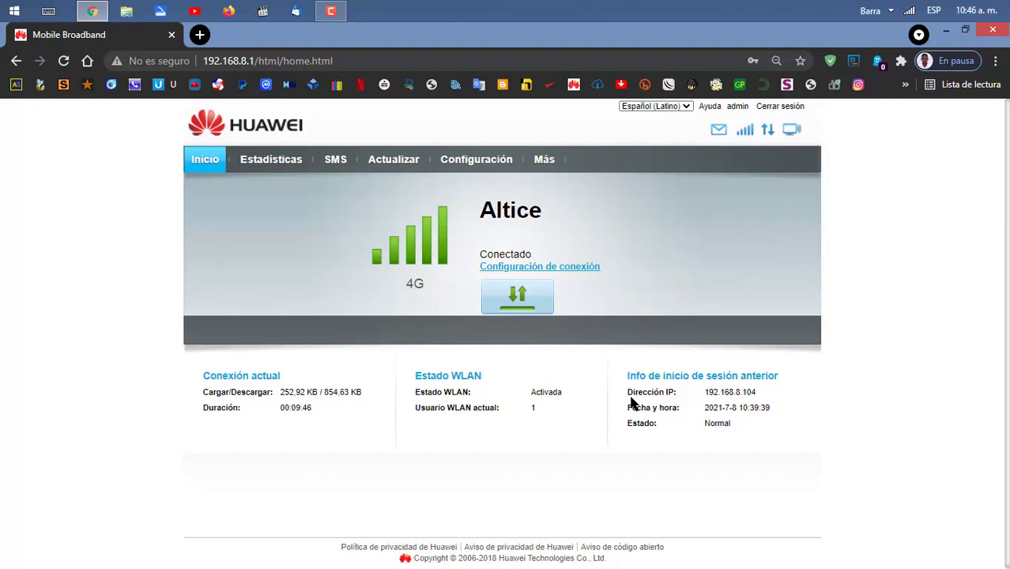
pyautogui.moveTo(707, 400)
pyautogui.mouseDown()
pyautogui.moveTo(757, 401)
pyautogui.moveTo(712, 400)
pyautogui.moveTo(709, 418)
pyautogui.mouseUp()
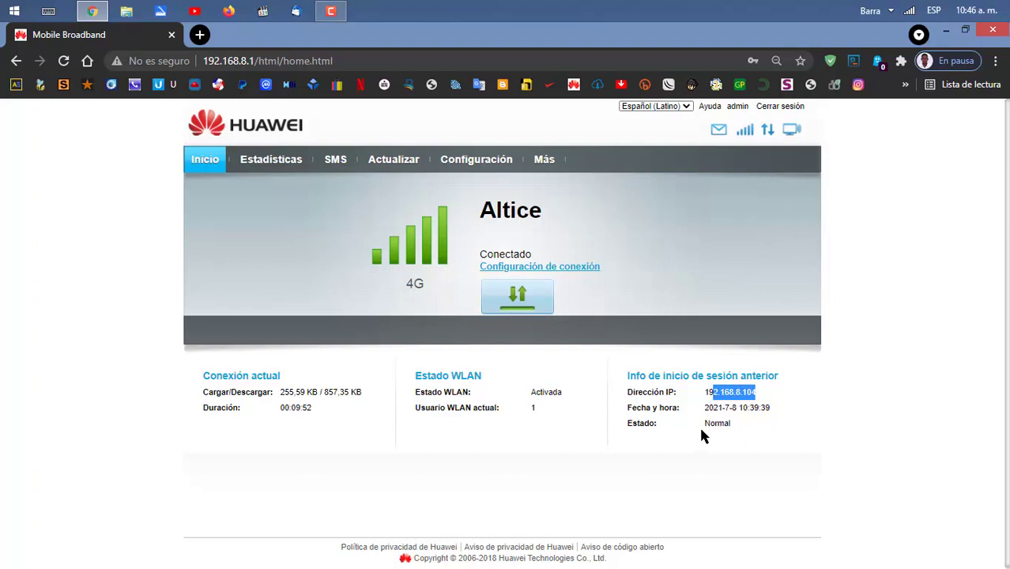
pyautogui.click(761, 395)
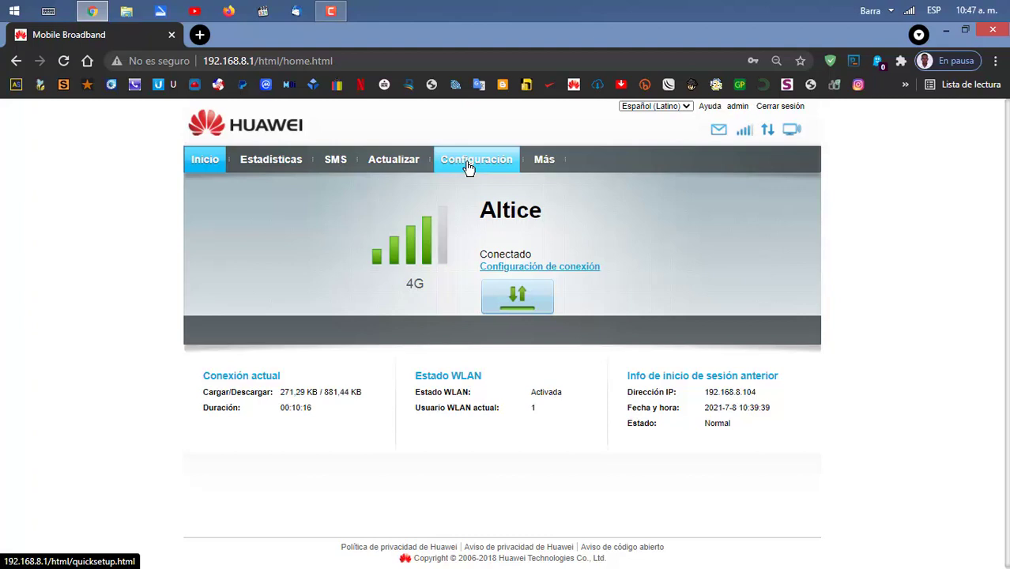
# Go to Configuración > WLAN > Configuración básica de WLAN, showing SSID Orange-3EDC
pyautogui.click(469, 165)
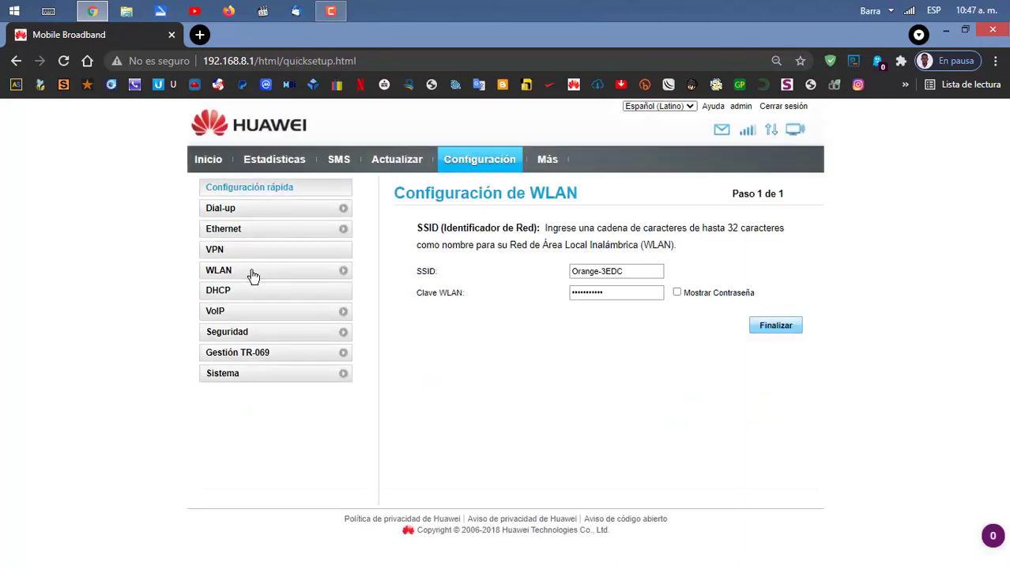
pyautogui.click(253, 275)
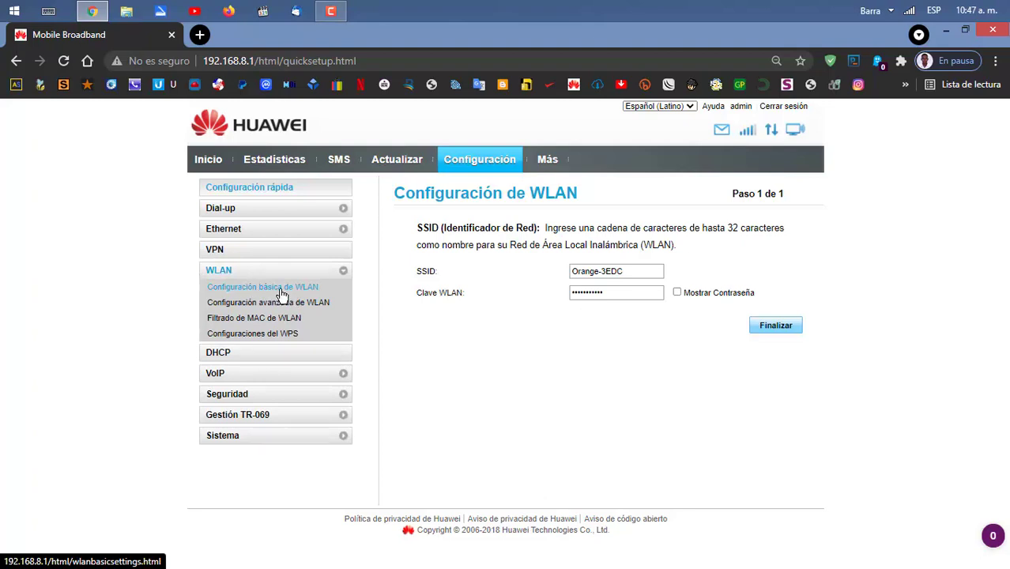
pyautogui.click(282, 295)
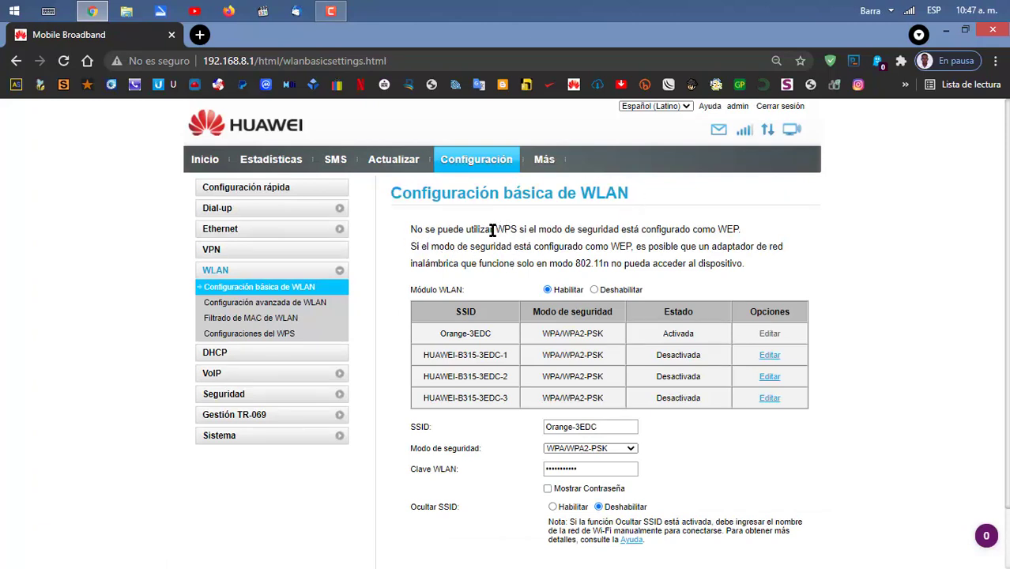
pyautogui.moveTo(492, 229); pyautogui.dragTo(518, 230)
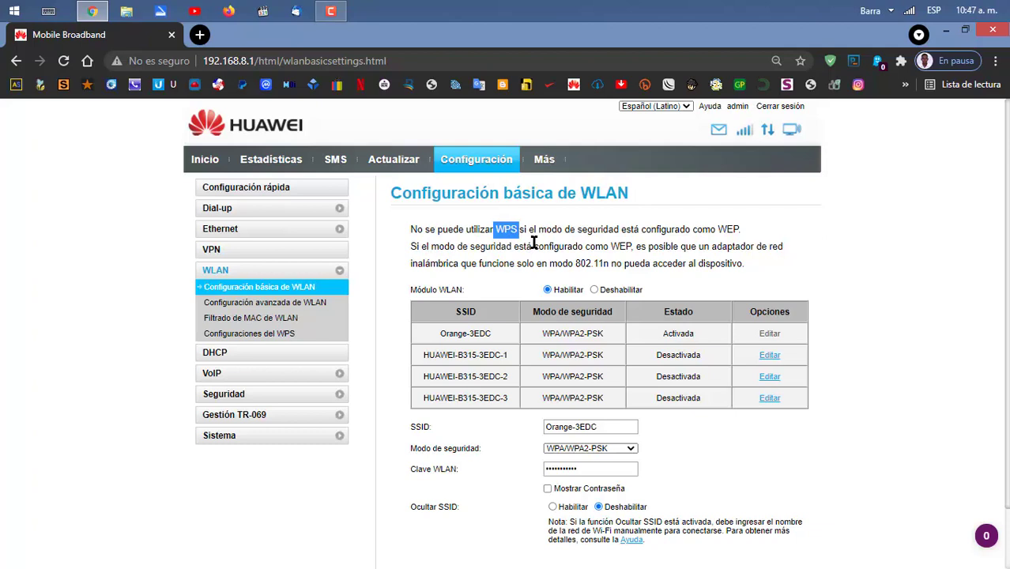
pyautogui.click(746, 236)
pyautogui.doubleClick(724, 236)
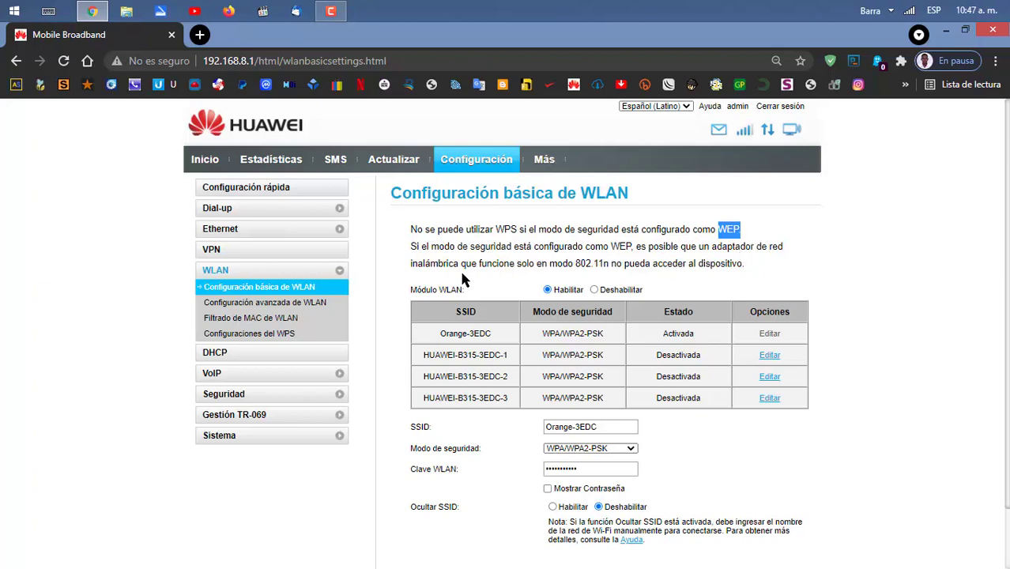
pyautogui.doubleClick(591, 263)
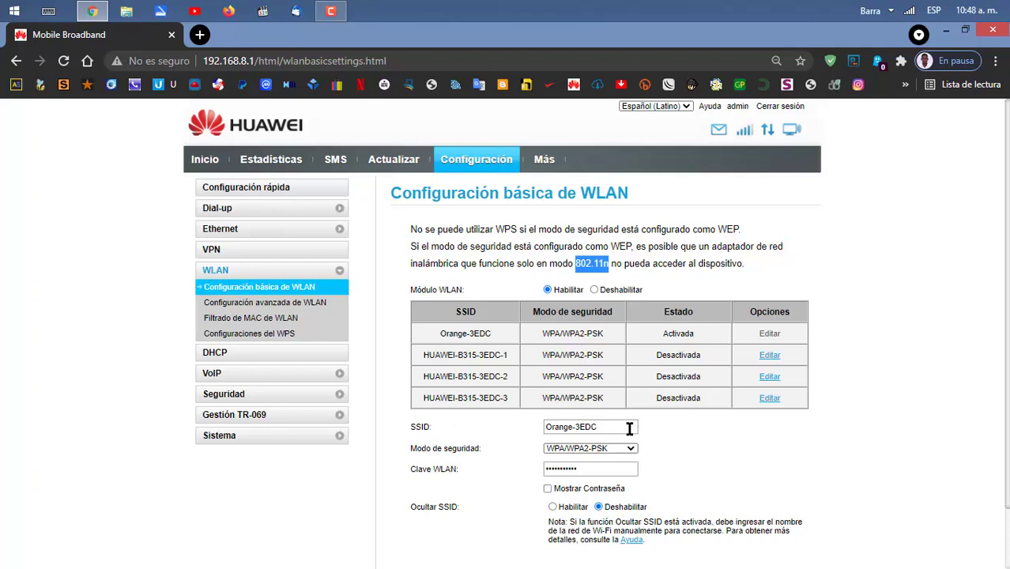
pyautogui.moveTo(630, 428); pyautogui.dragTo(512, 435)
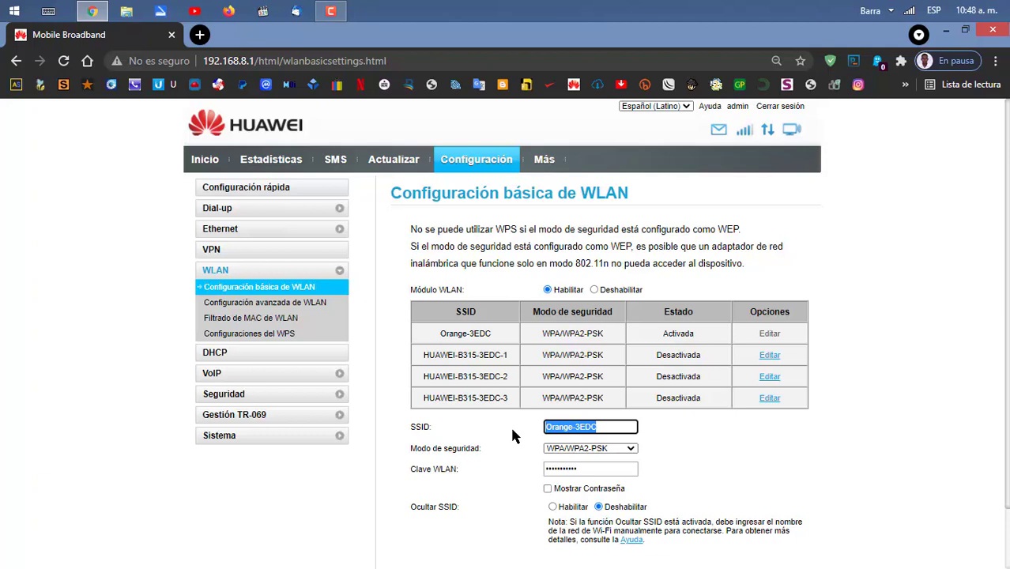
# Change the SSID from Orange-3EDC to Privada and keep WPA/WPA2-PSK as the security mode
pyautogui.write('Pi')
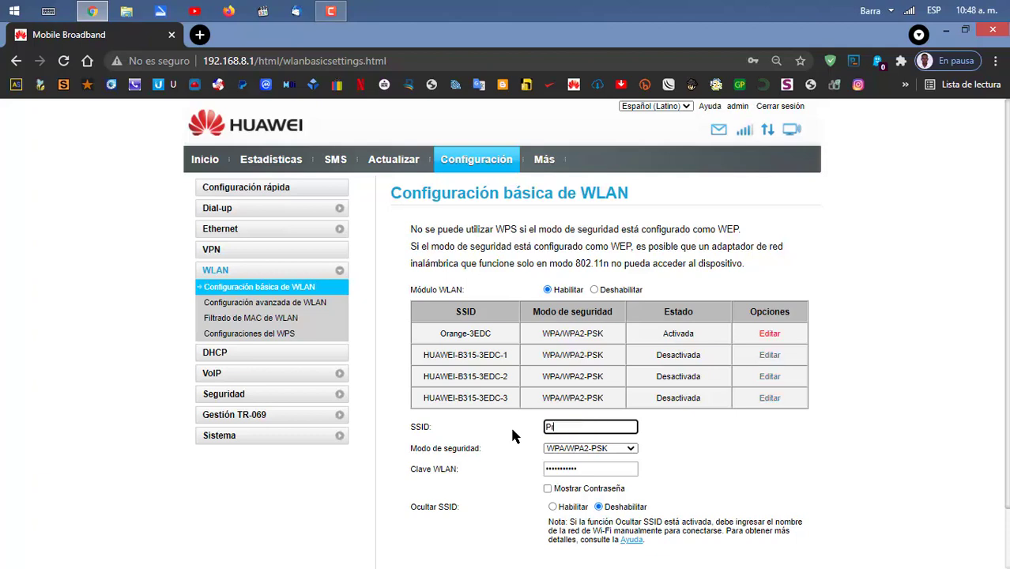
pyautogui.write('ivada')
pyautogui.click(609, 448)
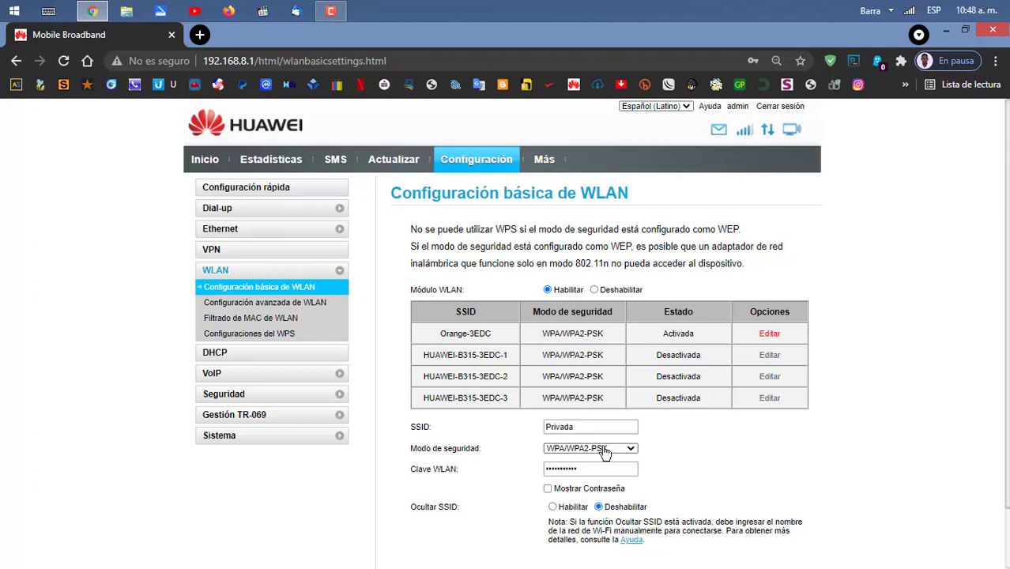
pyautogui.tripleClick(458, 449)
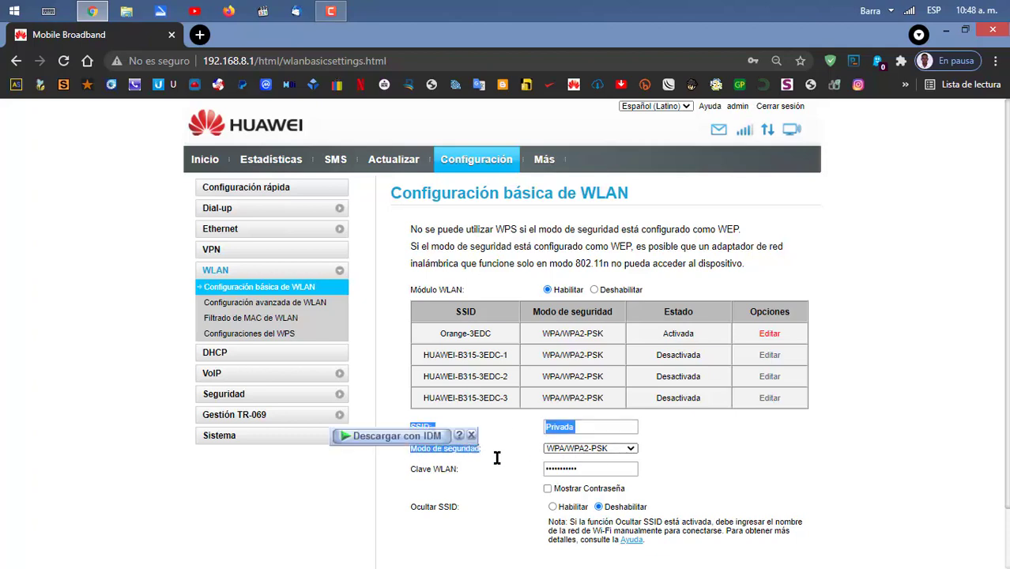
pyautogui.click(601, 449)
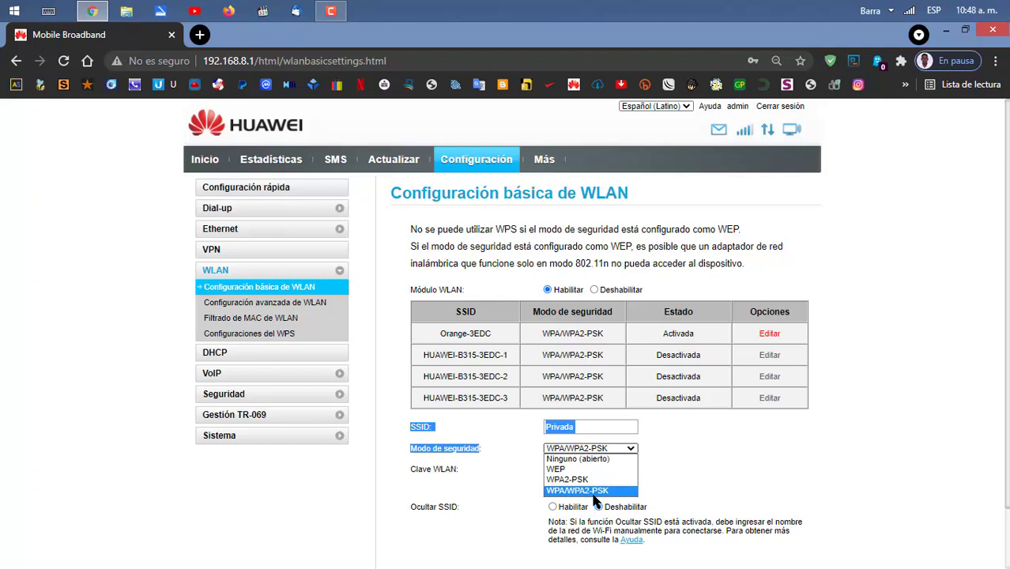
pyautogui.click(593, 494)
pyautogui.click(751, 458)
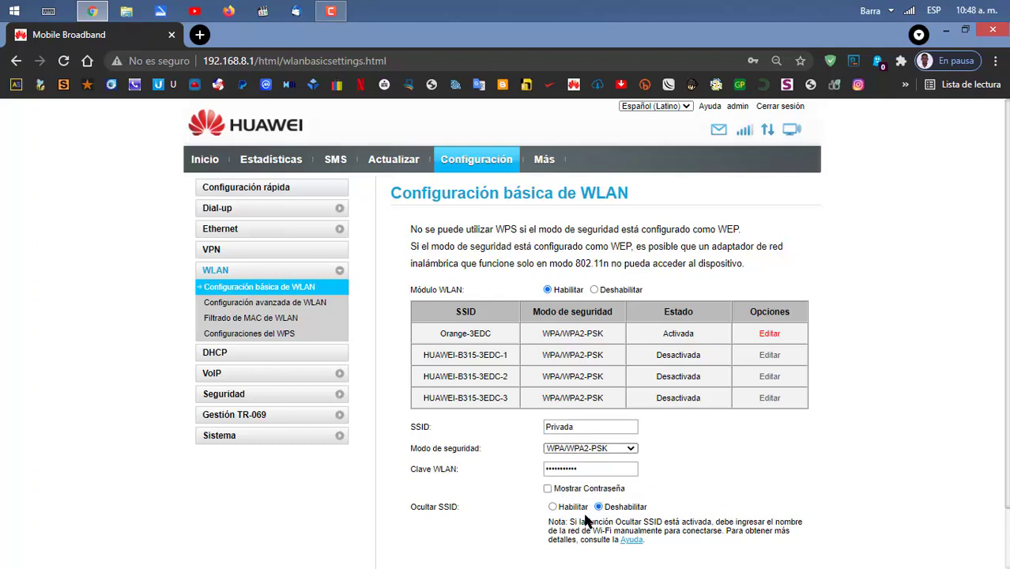
# Reveal the Clave WLAN field, replace the old key with a new one, then mask it
pyautogui.click(548, 490)
pyautogui.moveTo(605, 467); pyautogui.dragTo(525, 477)
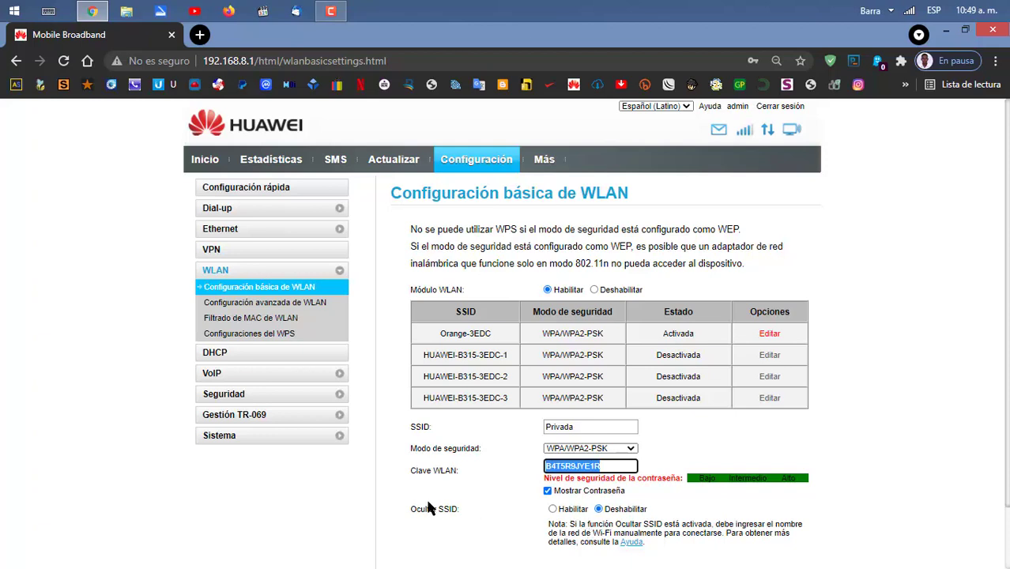
pyautogui.moveTo(404, 510); pyautogui.dragTo(467, 515)
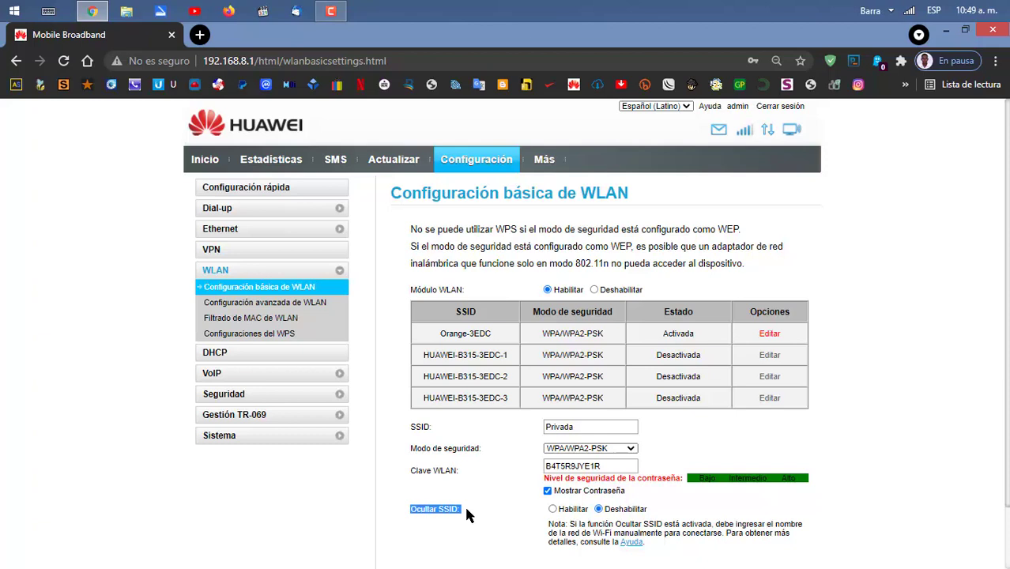
pyautogui.click(621, 466)
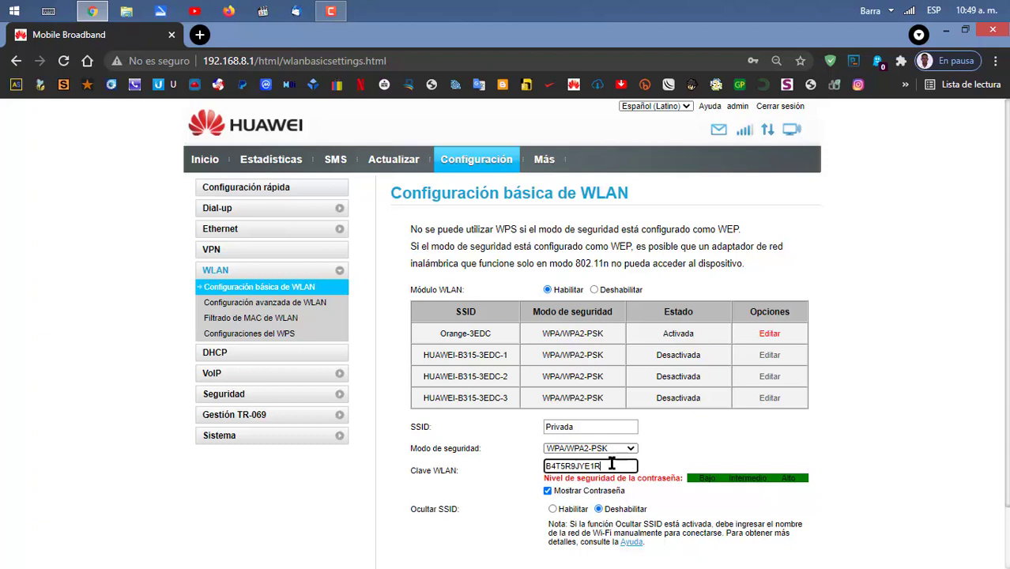
pyautogui.moveTo(621, 465); pyautogui.dragTo(505, 469)
pyautogui.click(548, 491)
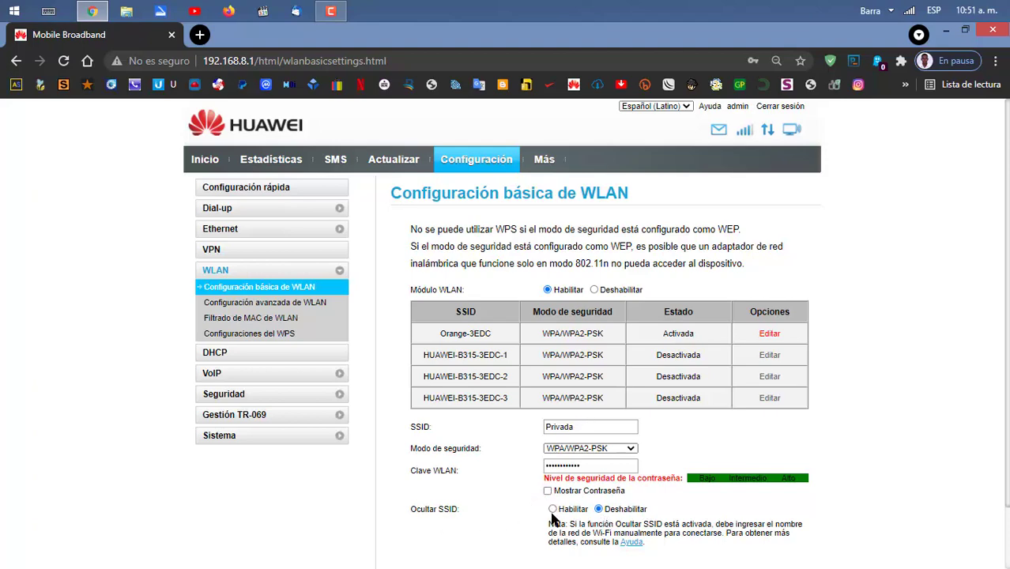
# Copy the revealed WLAN key, apply the Privada settings, and show Windows' available Wi-Fi networks
pyautogui.scroll(-2, 553, 522)
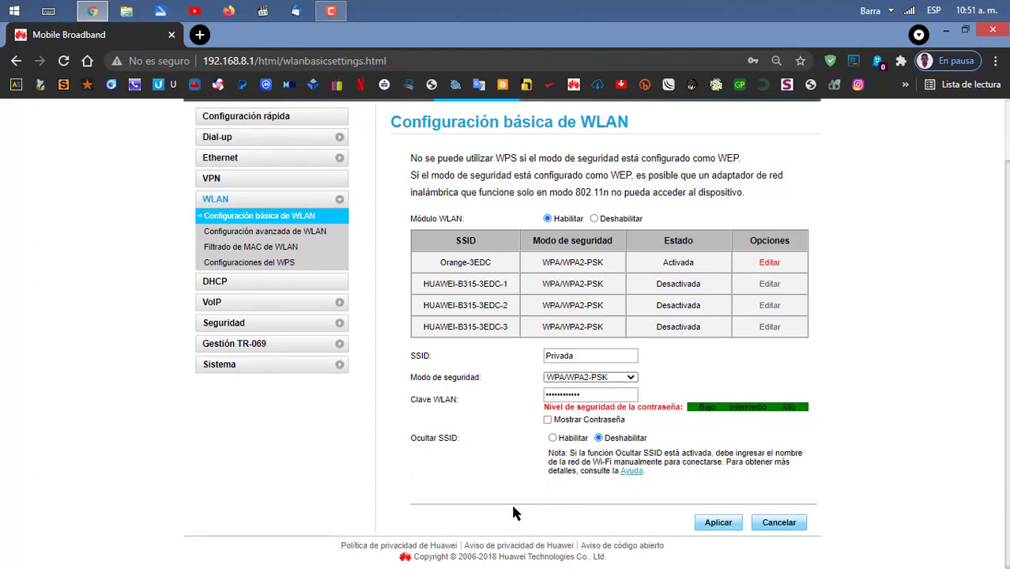
pyautogui.click(547, 421)
pyautogui.moveTo(602, 395); pyautogui.dragTo(551, 394)
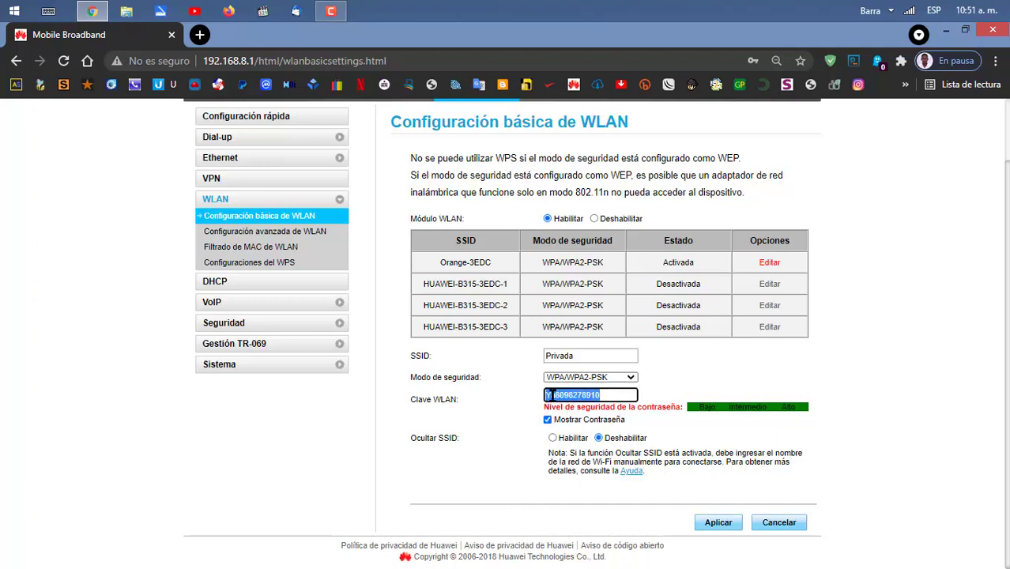
pyautogui.doubleClick(601, 395)
pyautogui.click(711, 523)
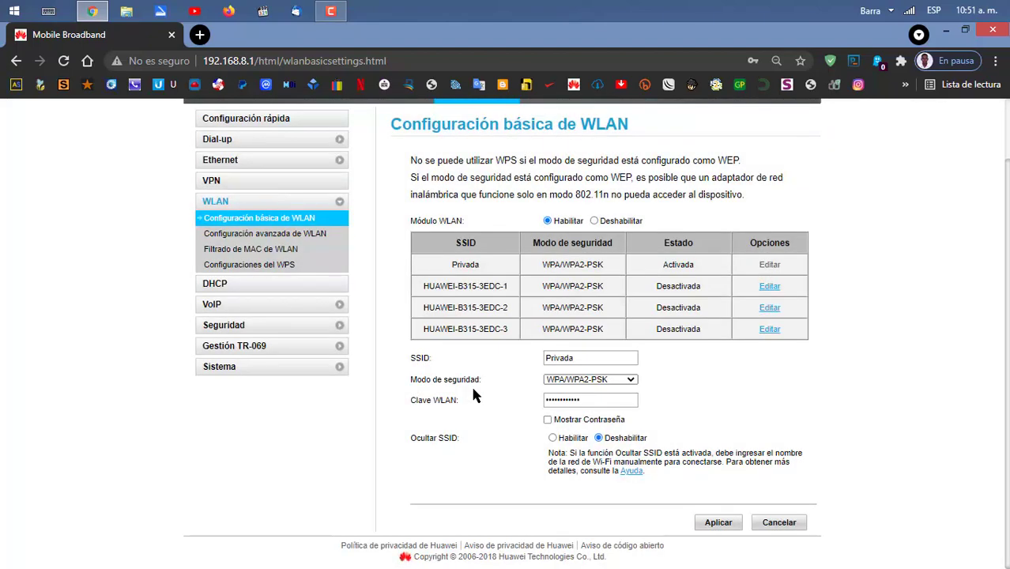
pyautogui.click(907, 11)
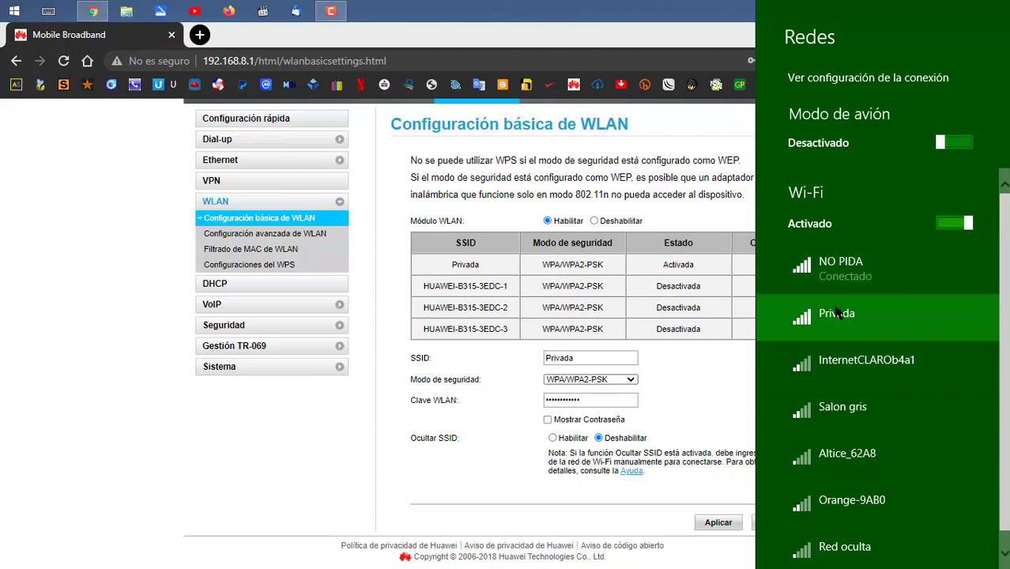
# Join Privada by pasting the copied key, allow device discovery, and close the Redes panel
pyautogui.click(837, 315)
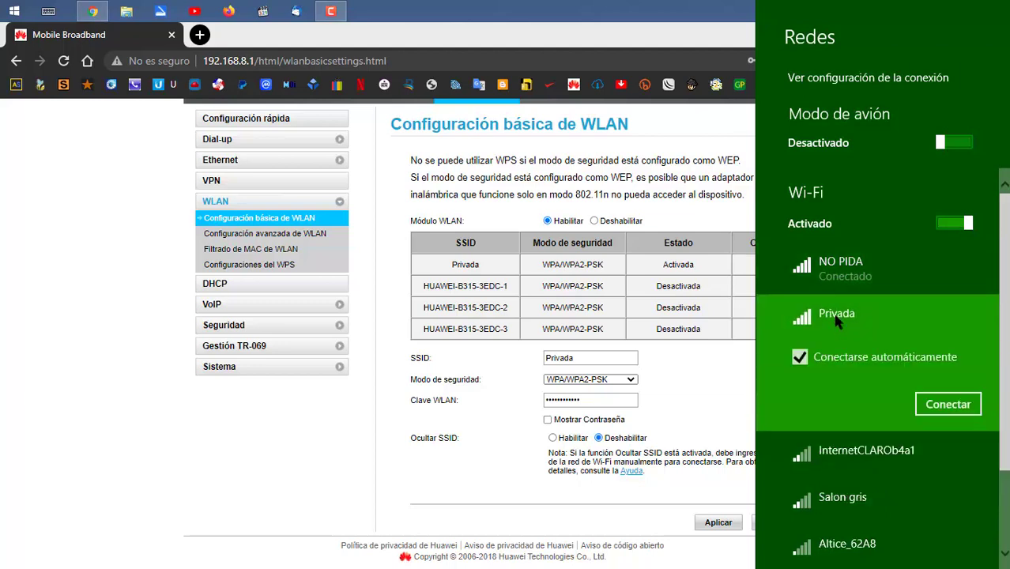
pyautogui.click(947, 405)
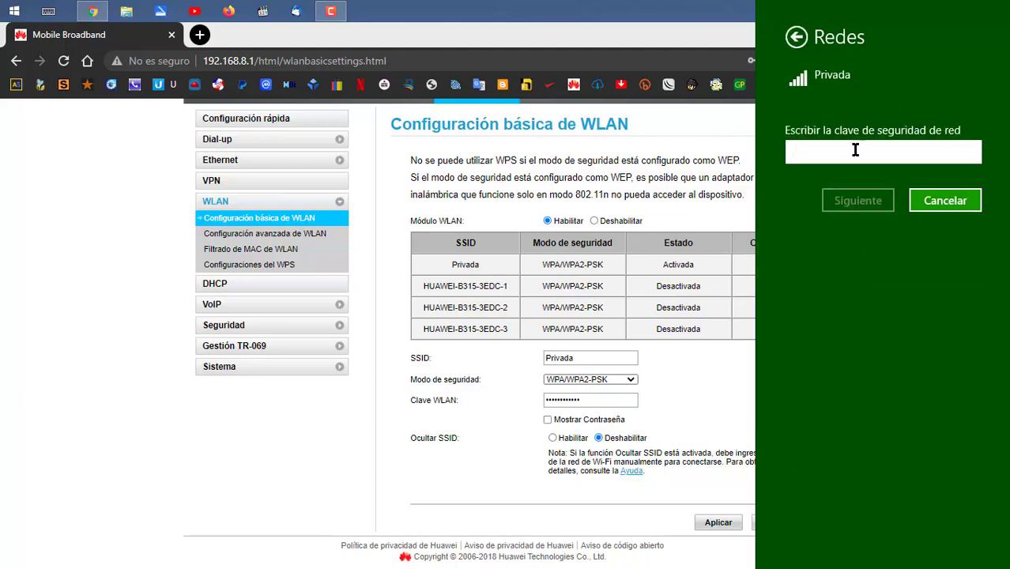
pyautogui.rightClick(858, 154)
pyautogui.click(851, 121)
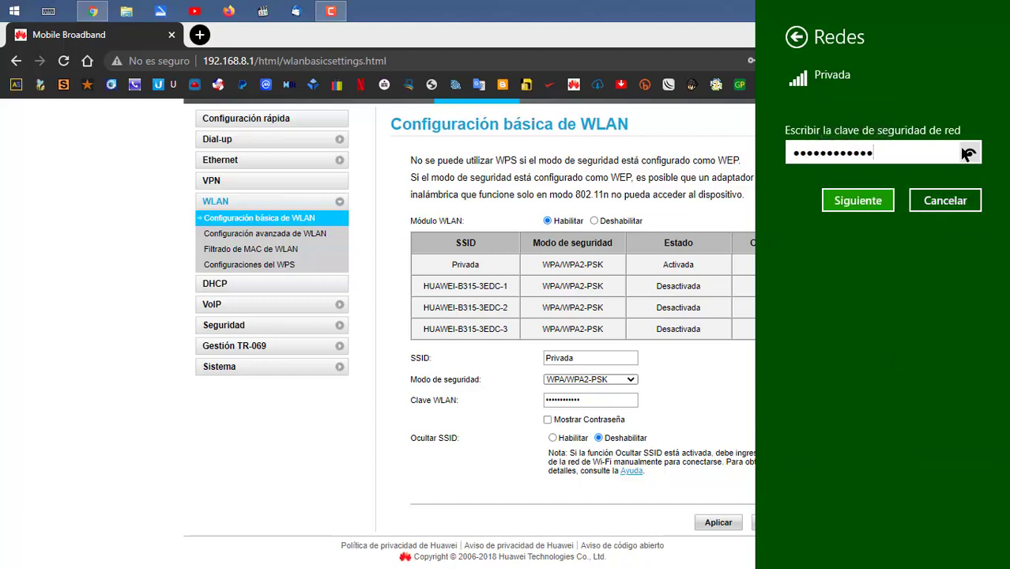
pyautogui.click(858, 201)
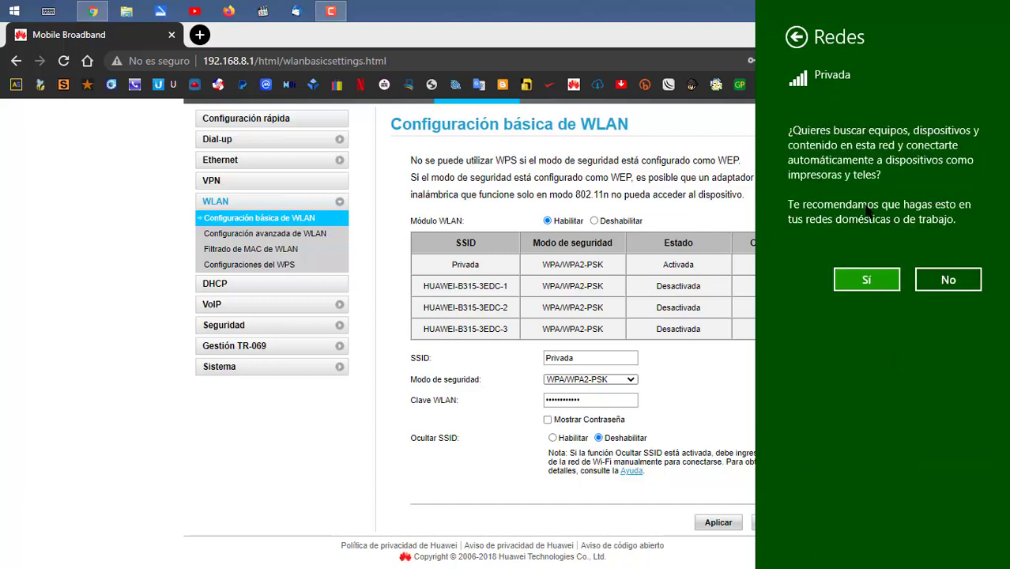
pyautogui.click(867, 278)
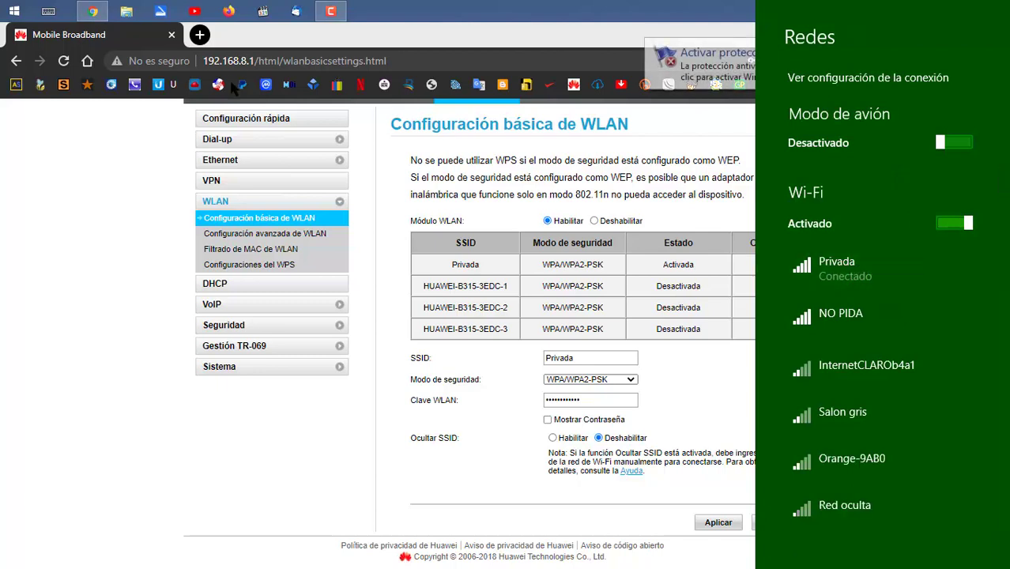
pyautogui.click(61, 68)
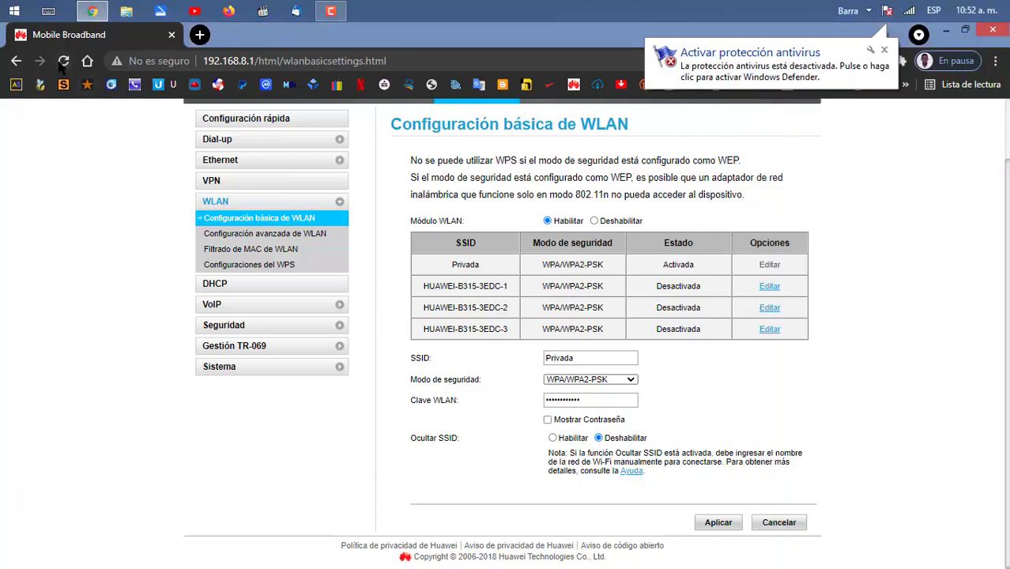
# Reload and check Configuración rápida shows SSID Privada with its masked key, then expand Sistema
pyautogui.click(61, 63)
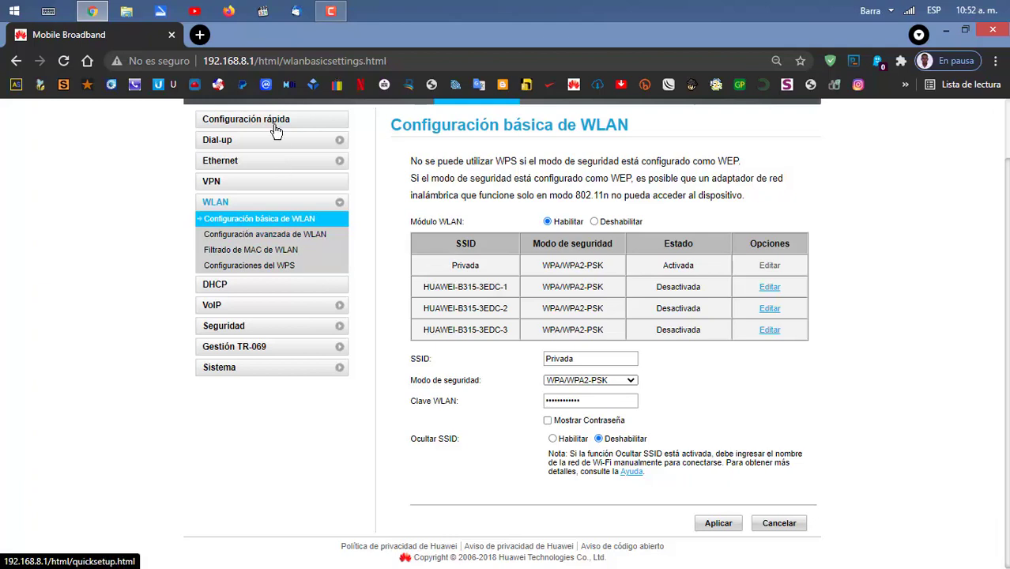
pyautogui.click(313, 235)
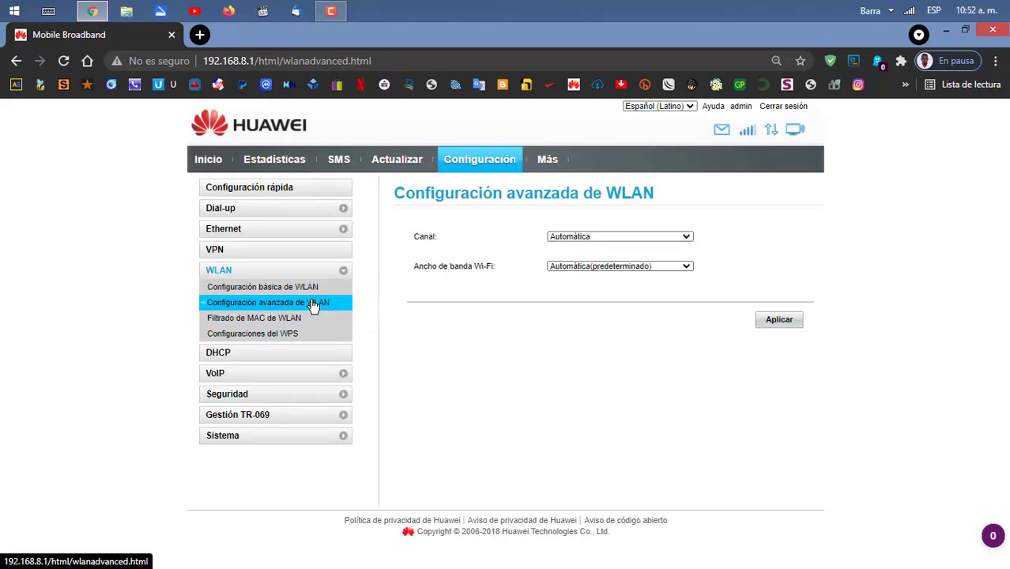
pyautogui.click(298, 196)
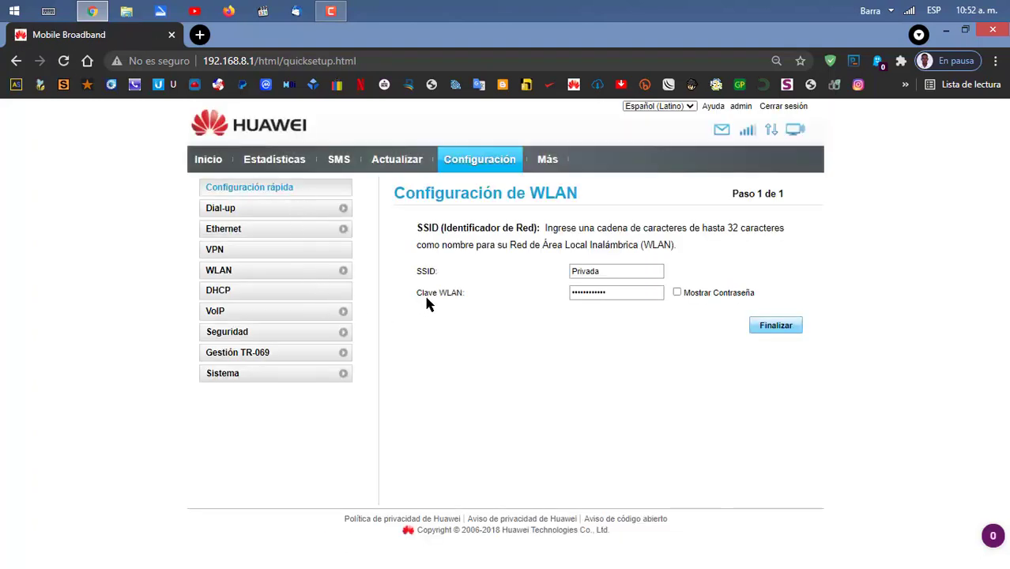
pyautogui.click(678, 294)
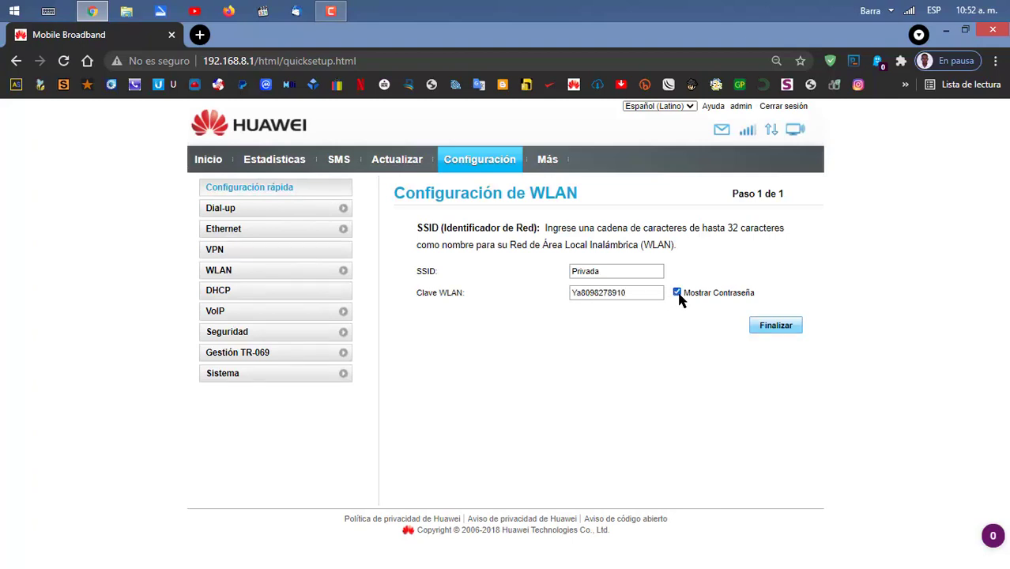
pyautogui.click(678, 292)
pyautogui.click(231, 376)
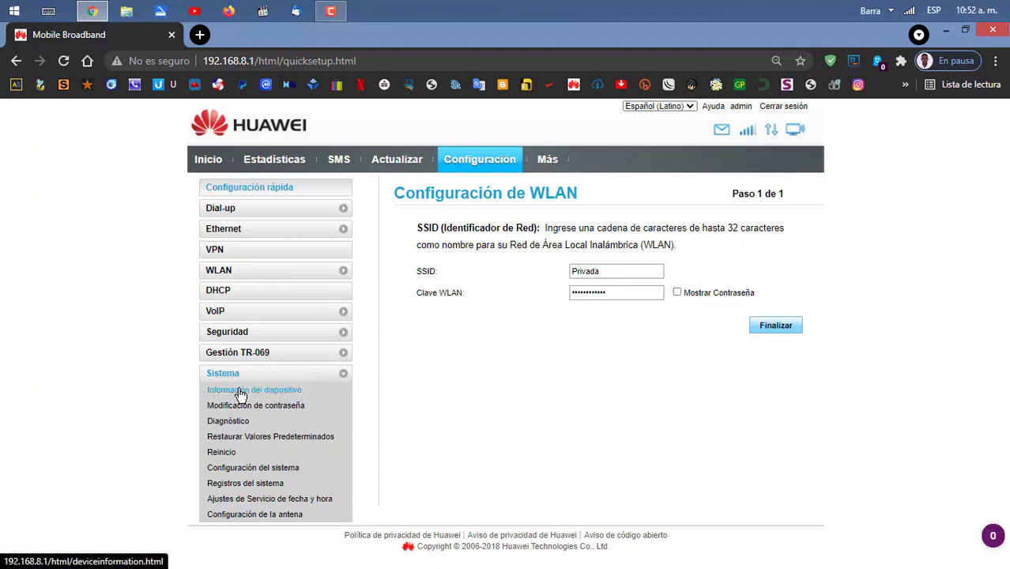